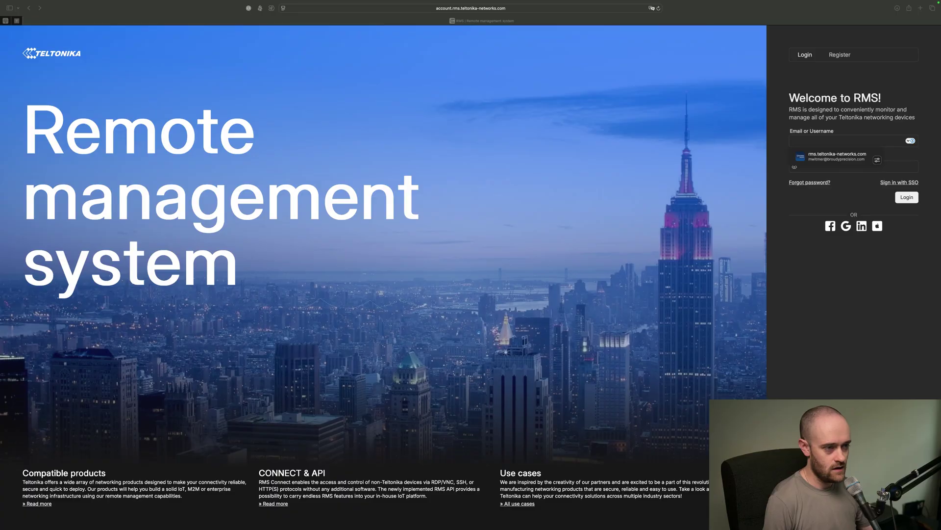
Step: Sign in to RMS with the saved account login suggestion
{"action": "left_click", "coordinate": [848, 155]}
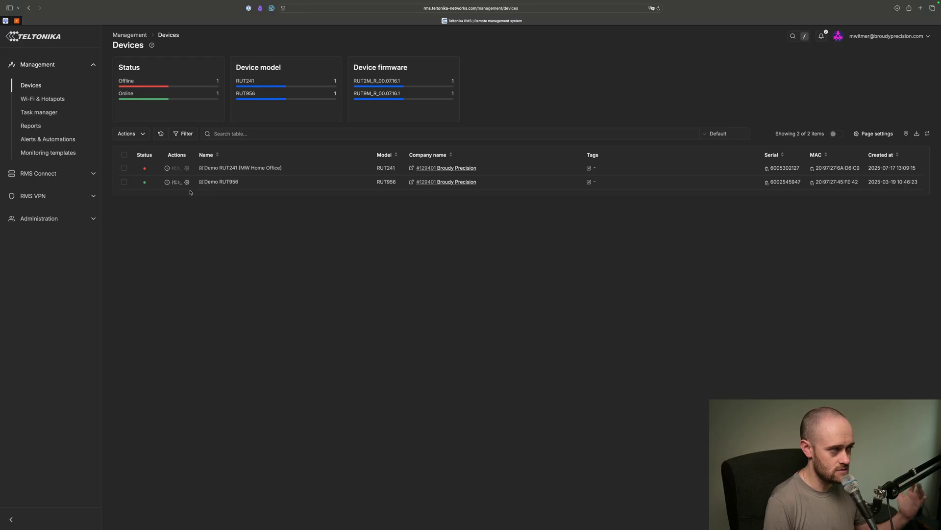
Step: Go to RMS Connect > Remote access and choose Actions > Add remote access
{"action": "left_click", "coordinate": [76, 175]}
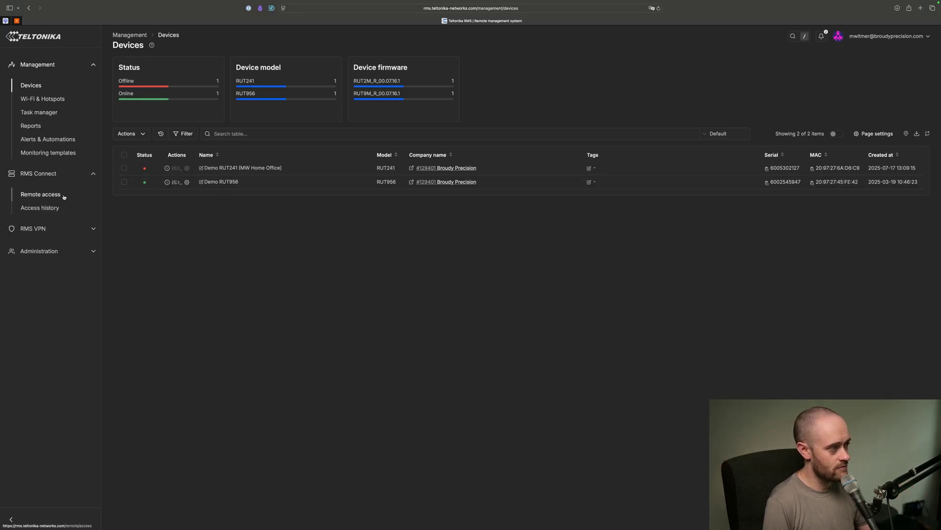
{"action": "left_click", "coordinate": [40, 195]}
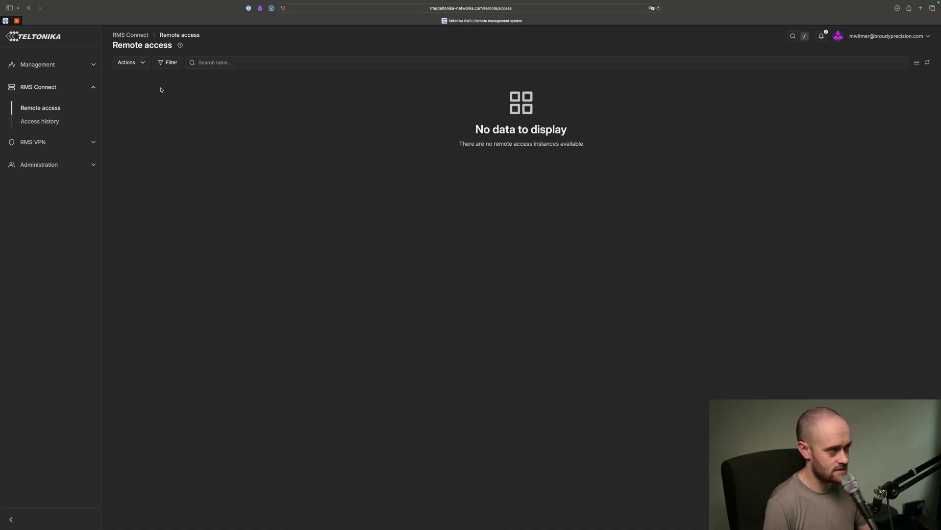
{"action": "left_click", "coordinate": [128, 63]}
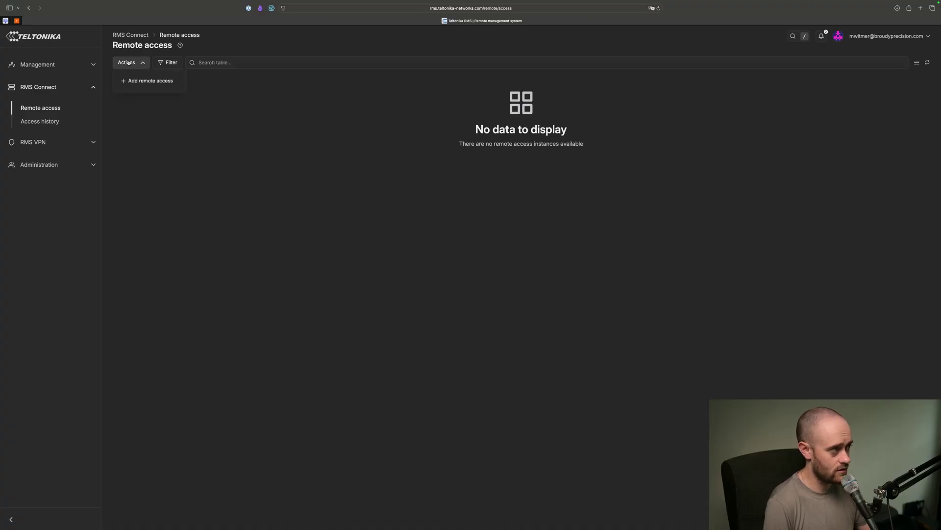
{"action": "left_click", "coordinate": [131, 80]}
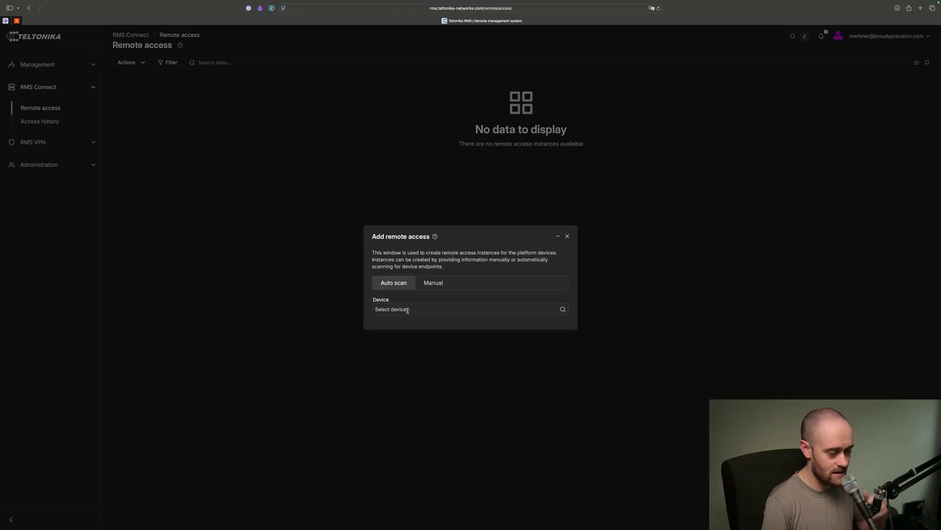
Step: Switch the form to Manual with Demo RUT956 as device, leaving the protocol unset
{"action": "left_click", "coordinate": [430, 282]}
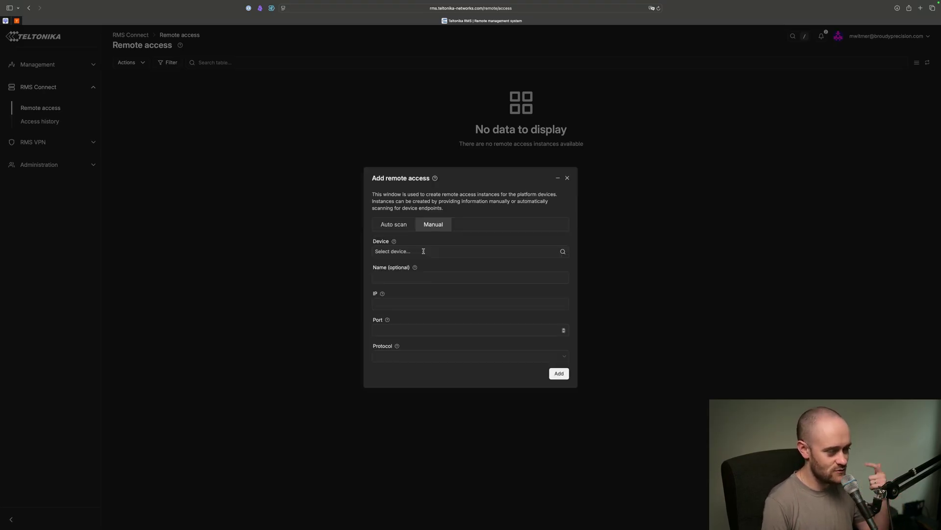
{"action": "left_click", "coordinate": [424, 252]}
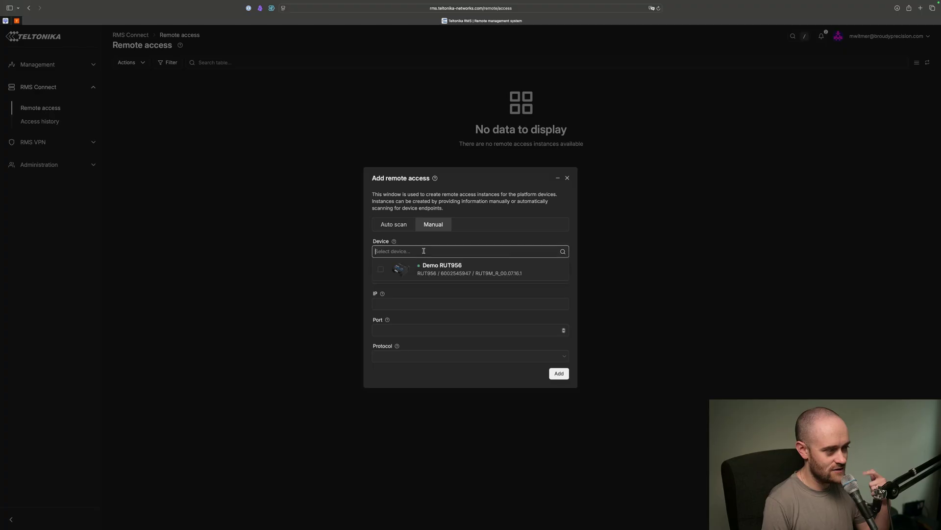
{"action": "left_click", "coordinate": [434, 273]}
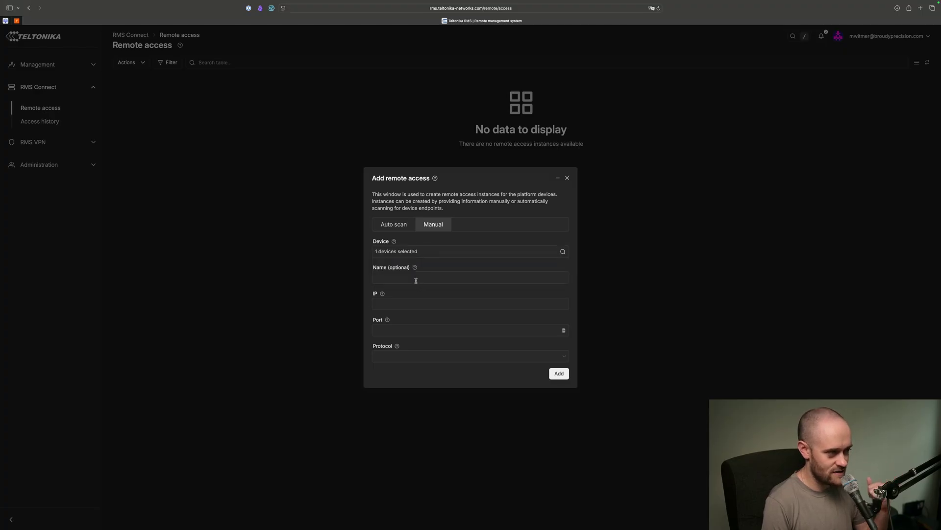
{"action": "left_click", "coordinate": [412, 305]}
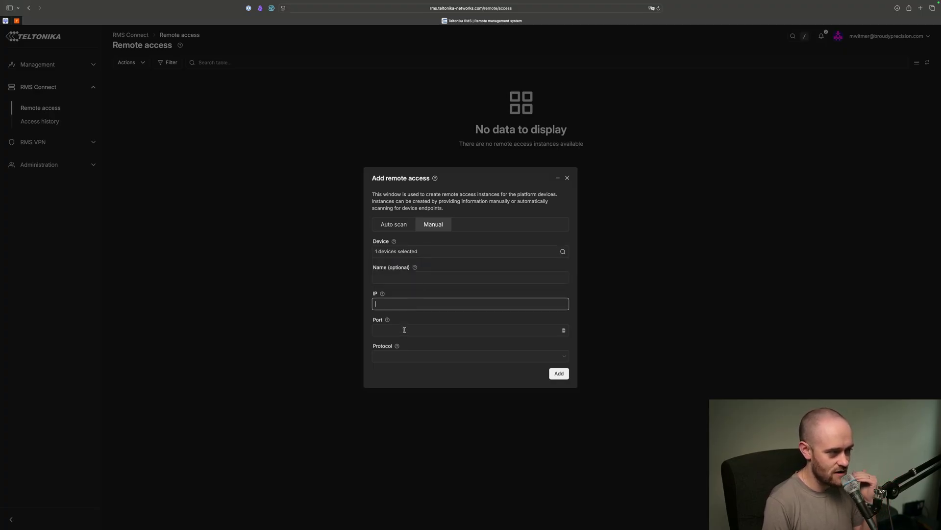
{"action": "left_click", "coordinate": [405, 331]}
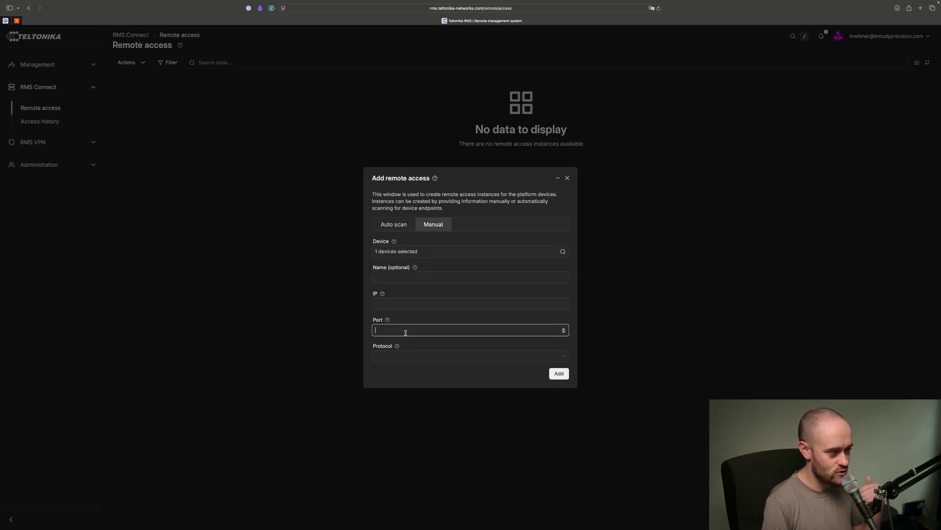
{"action": "left_click", "coordinate": [405, 357]}
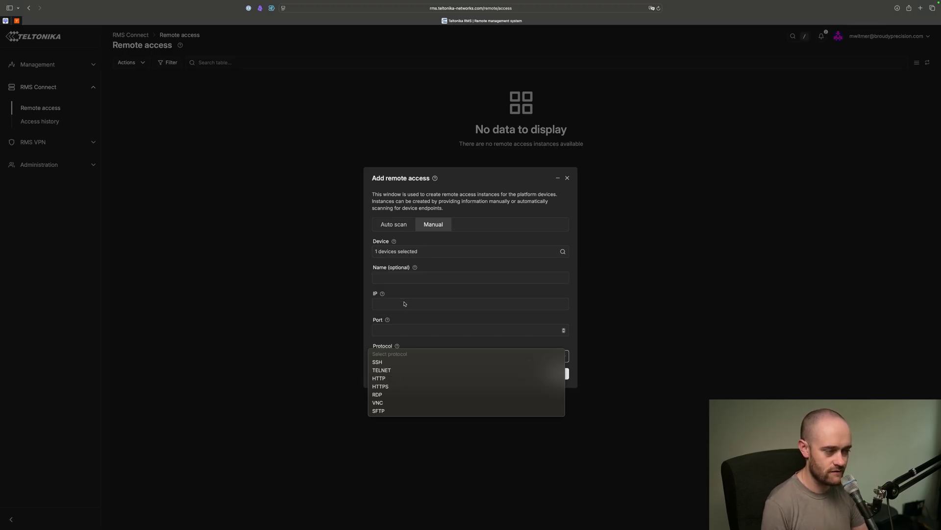
{"action": "key", "text": "Escape"}
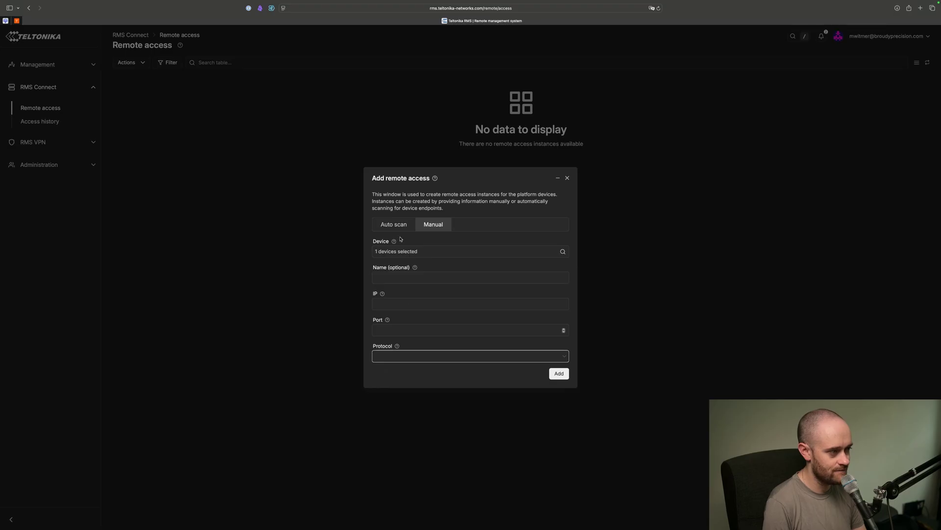
Step: Run an Auto scan of Demo RUT956 to list reachable IPs and their ports
{"action": "left_click", "coordinate": [399, 226]}
{"action": "left_click", "coordinate": [419, 314]}
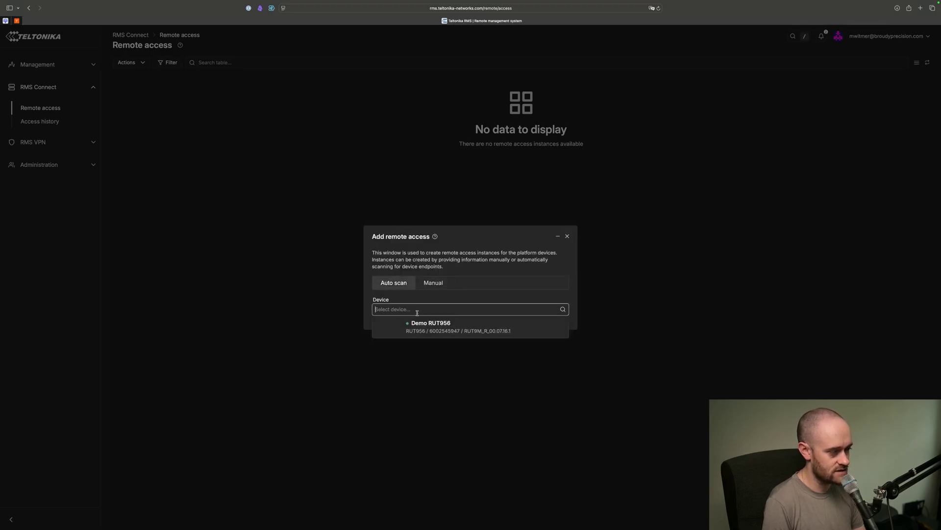
{"action": "left_click", "coordinate": [392, 327]}
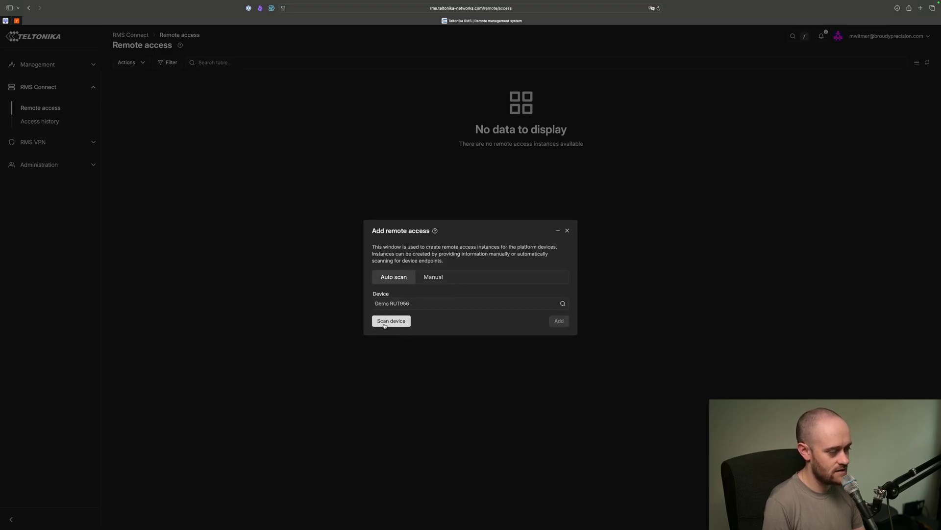
{"action": "left_click", "coordinate": [386, 324]}
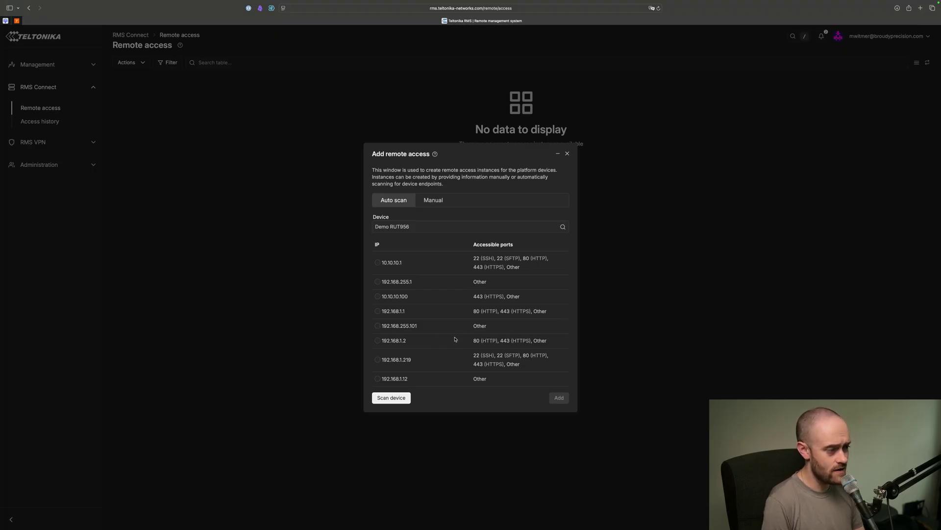
Step: Add 10.10.10.100 on HTTPS port 443 as 'JACE Web Interface'
{"action": "left_click", "coordinate": [378, 296]}
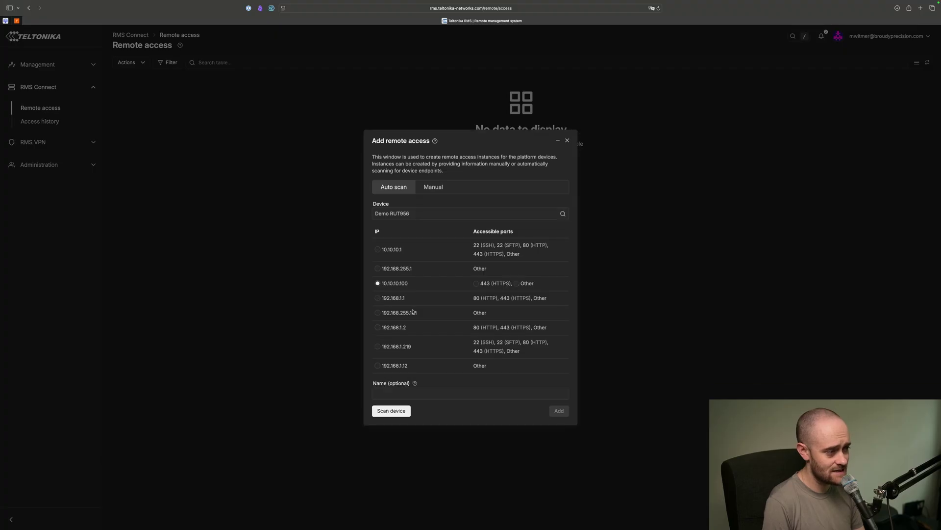
{"action": "left_click", "coordinate": [476, 284]}
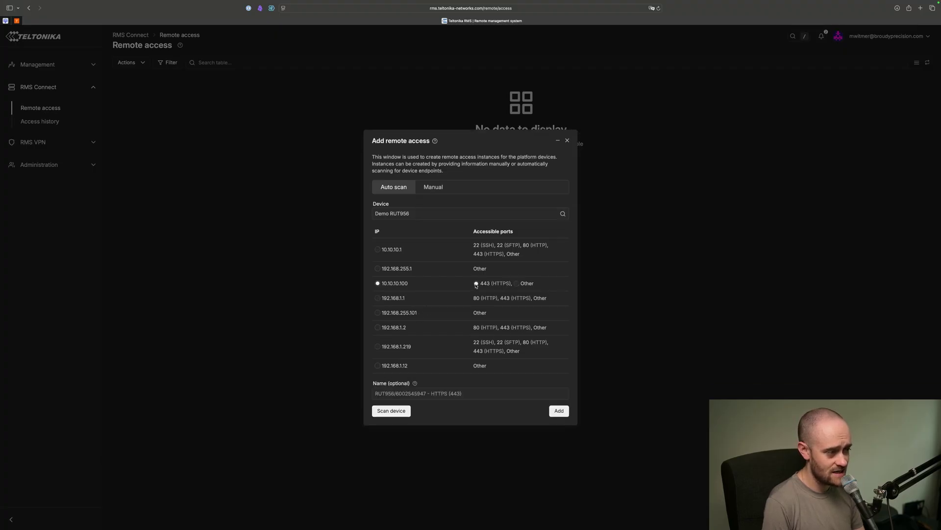
{"action": "left_click", "coordinate": [434, 393]}
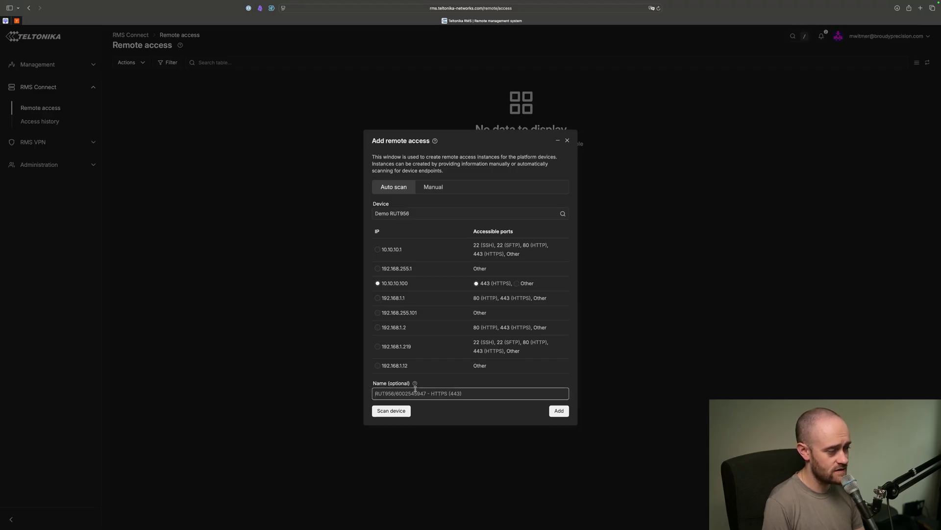
{"action": "type", "text": "JACE"}
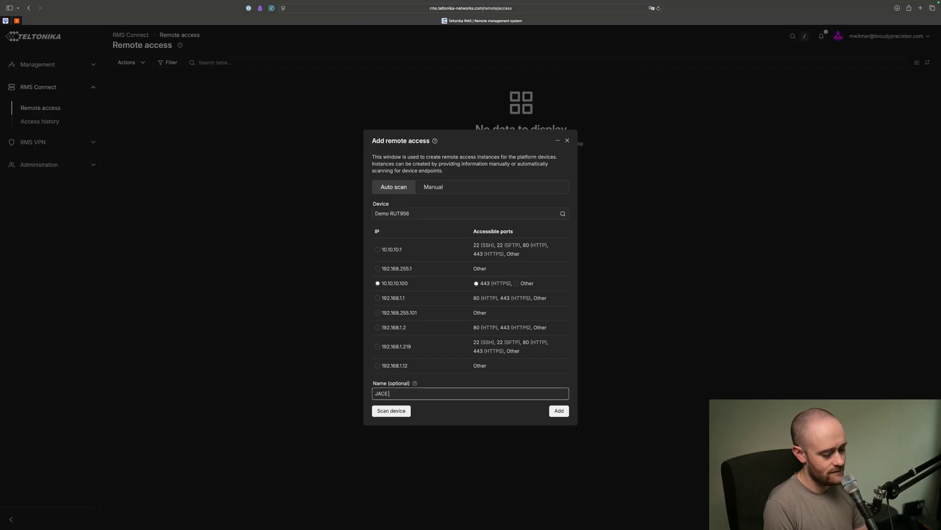
{"action": "type", "text": " Web Interface"}
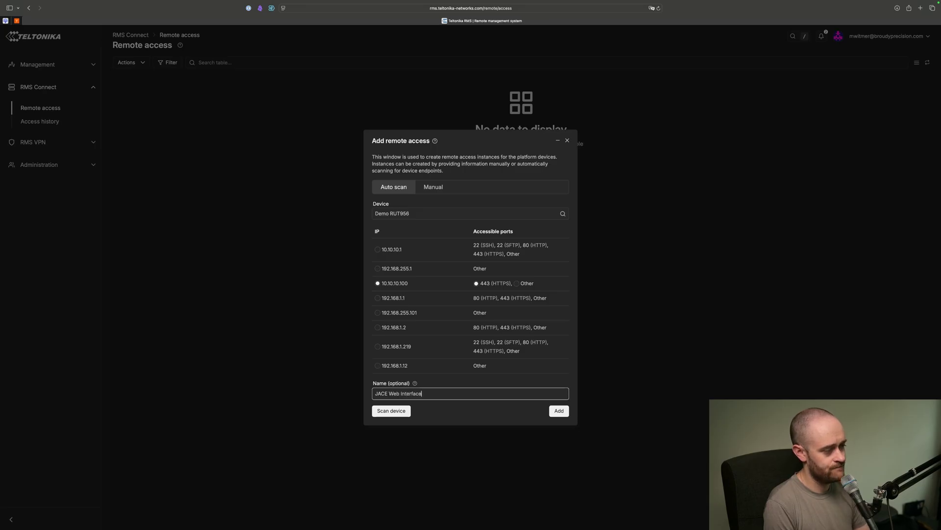
{"action": "left_click", "coordinate": [559, 412]}
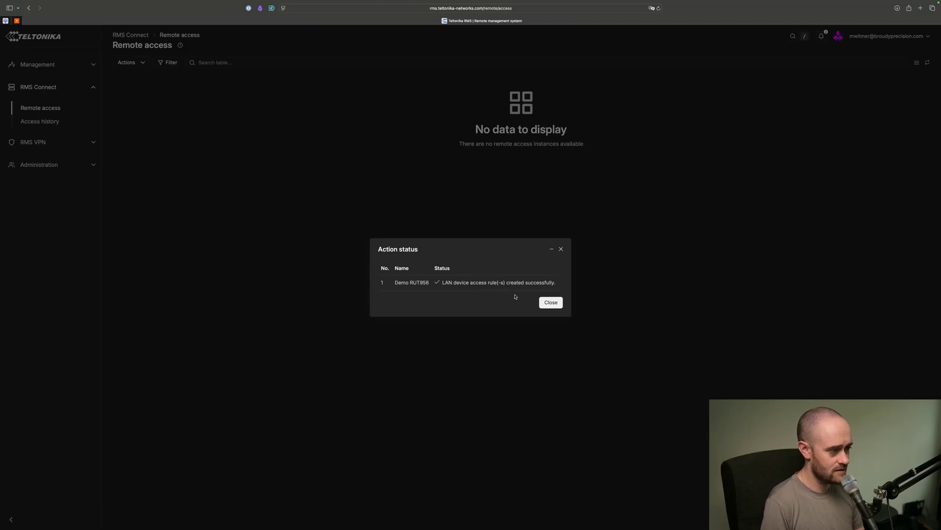
{"action": "left_click", "coordinate": [551, 304]}
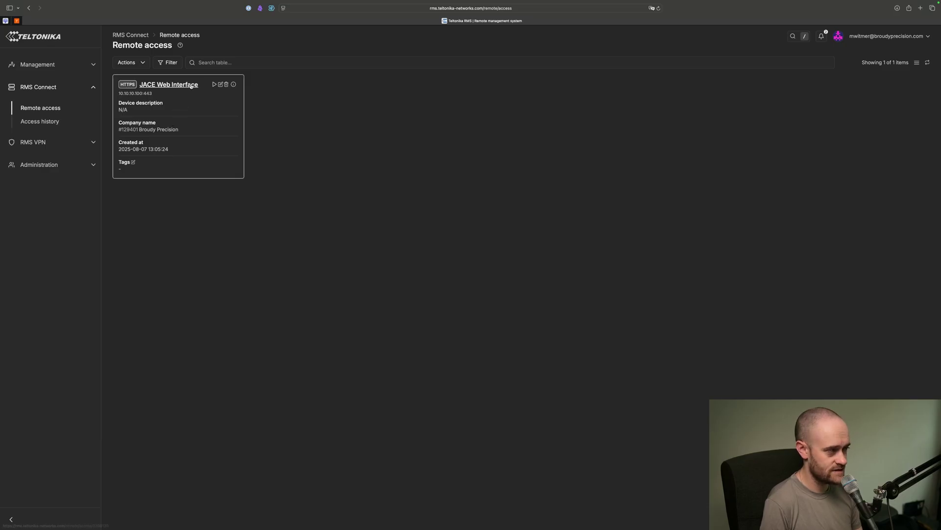
{"action": "left_click", "coordinate": [220, 85]}
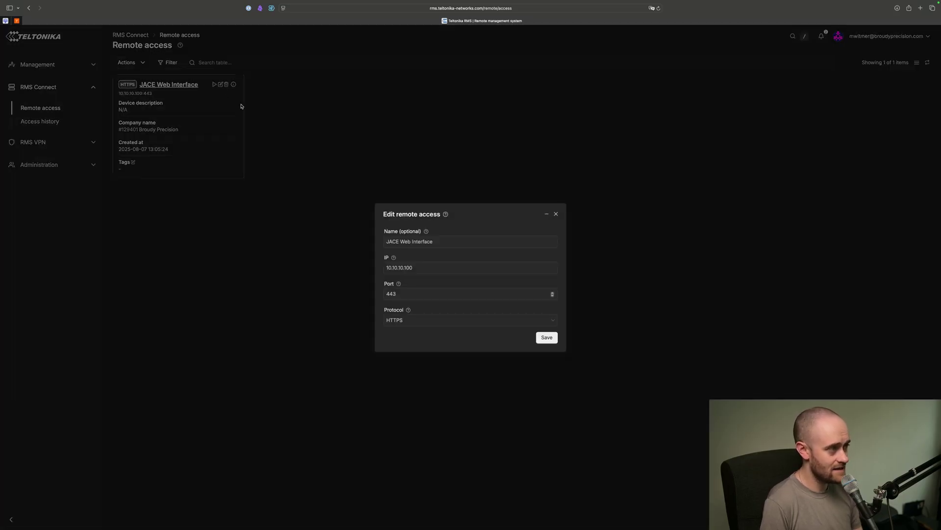
{"action": "left_click", "coordinate": [557, 214]}
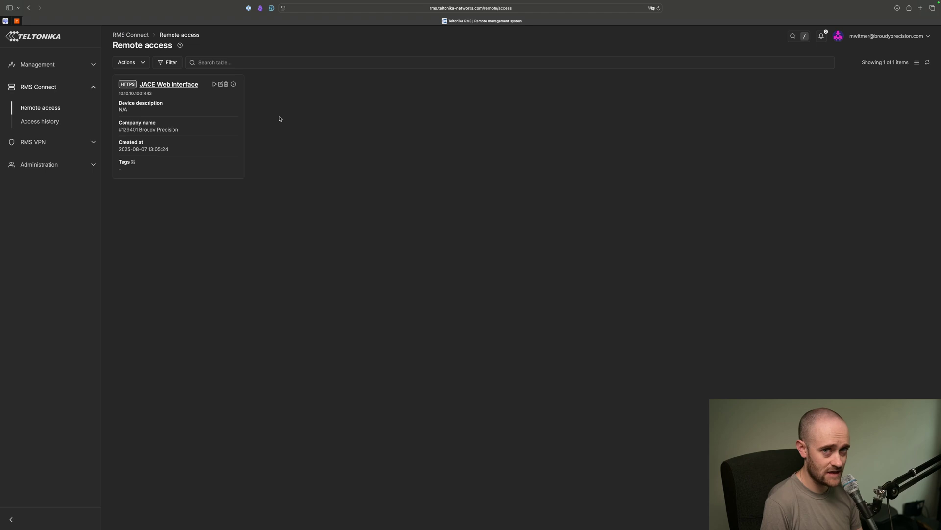
Step: Open the JACE Web Interface entry's detail page from its Remote access card
{"action": "left_click", "coordinate": [178, 85]}
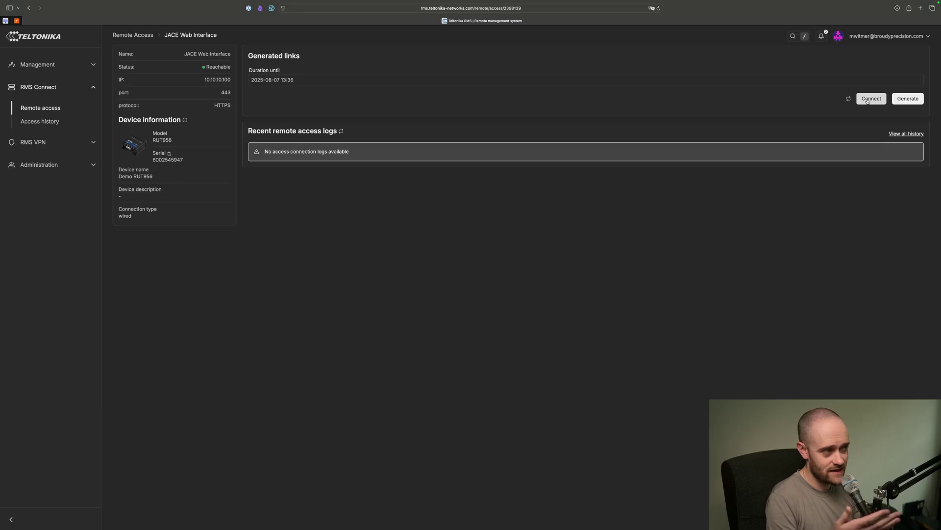
Step: Connect to the JACE and maximize the remote window showing the niagaraCloudDemo login
{"action": "left_click", "coordinate": [867, 100]}
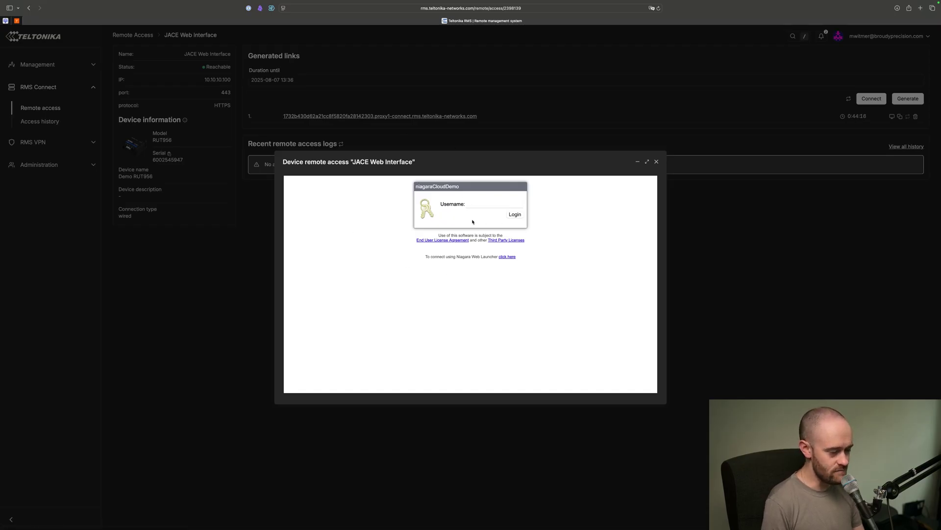
{"action": "left_click", "coordinate": [476, 203]}
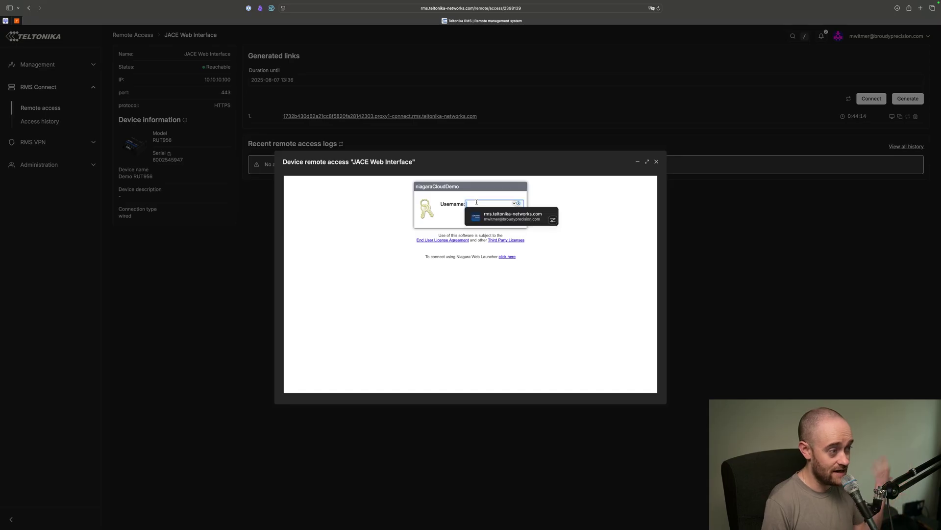
{"action": "left_click", "coordinate": [447, 222]}
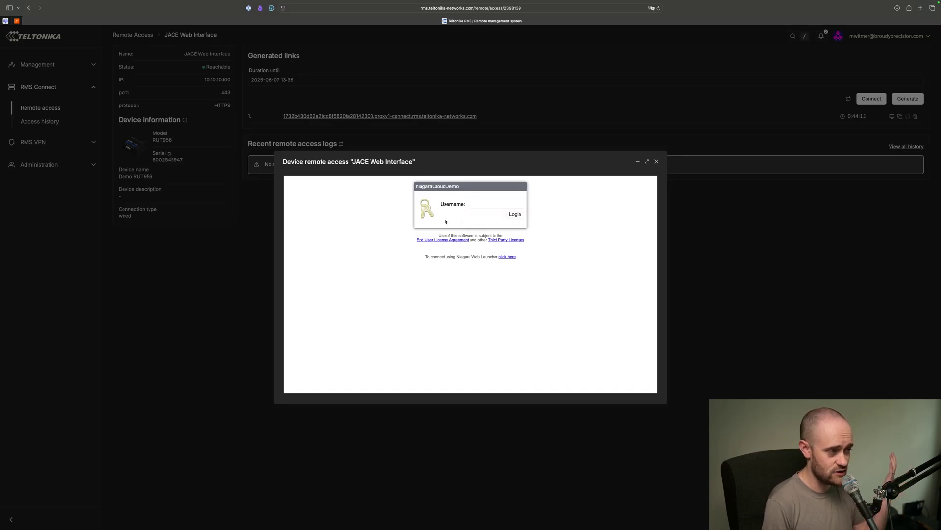
{"action": "left_click", "coordinate": [489, 203]}
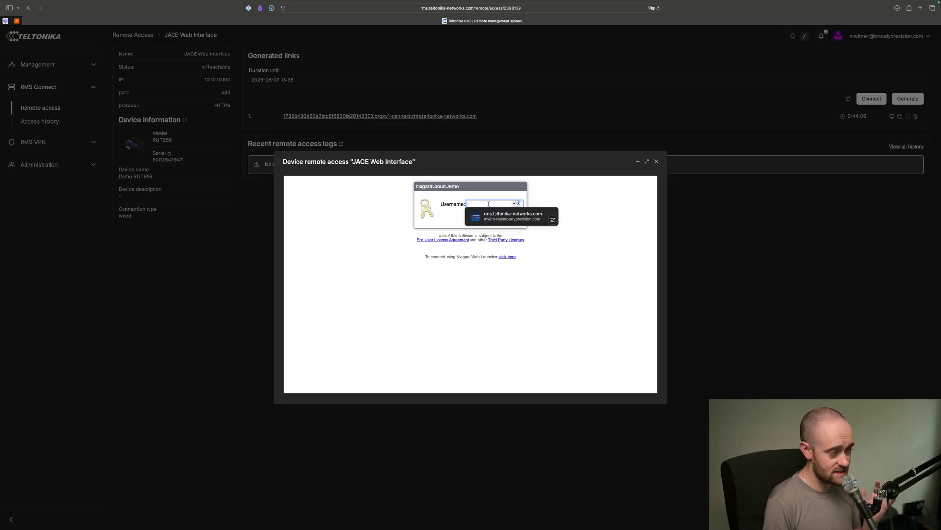
{"action": "left_click", "coordinate": [376, 221]}
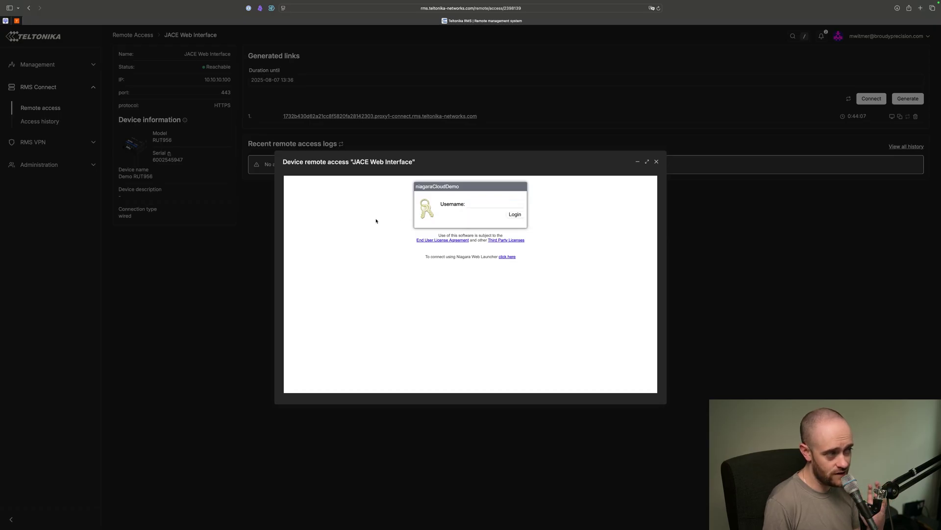
{"action": "left_click", "coordinate": [648, 162]}
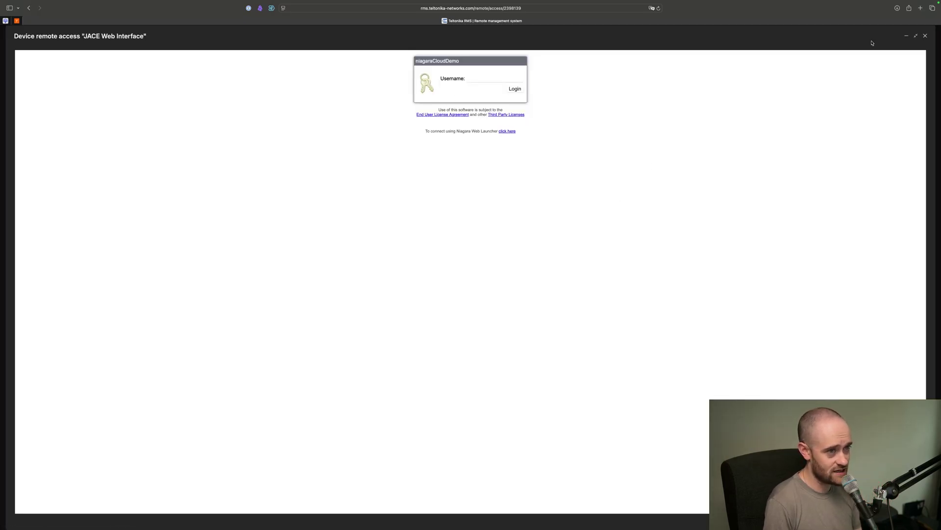
Step: Close the remote session window, copy the proxy link and load it in a new tab
{"action": "left_click", "coordinate": [918, 38]}
{"action": "left_click", "coordinate": [657, 163]}
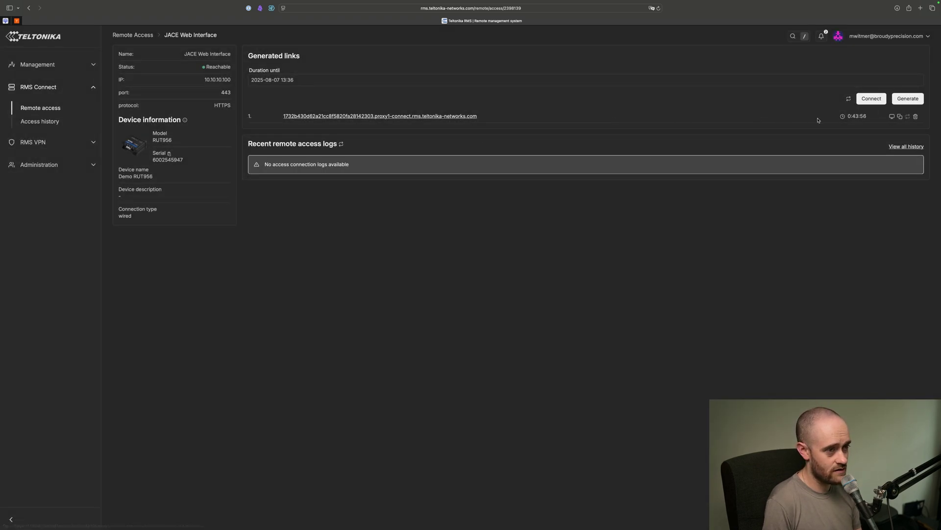
{"action": "left_click", "coordinate": [901, 116]}
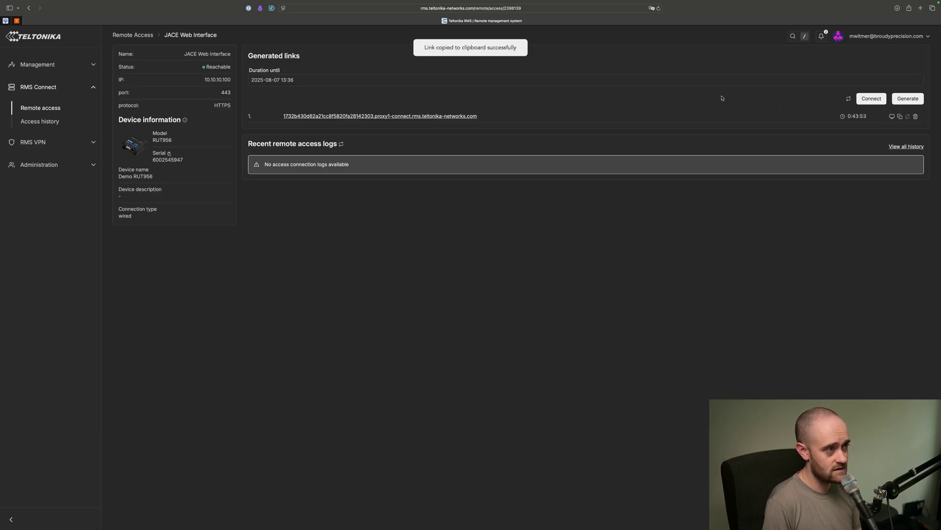
{"action": "left_click", "coordinate": [921, 8]}
{"action": "key", "text": "super+v"}
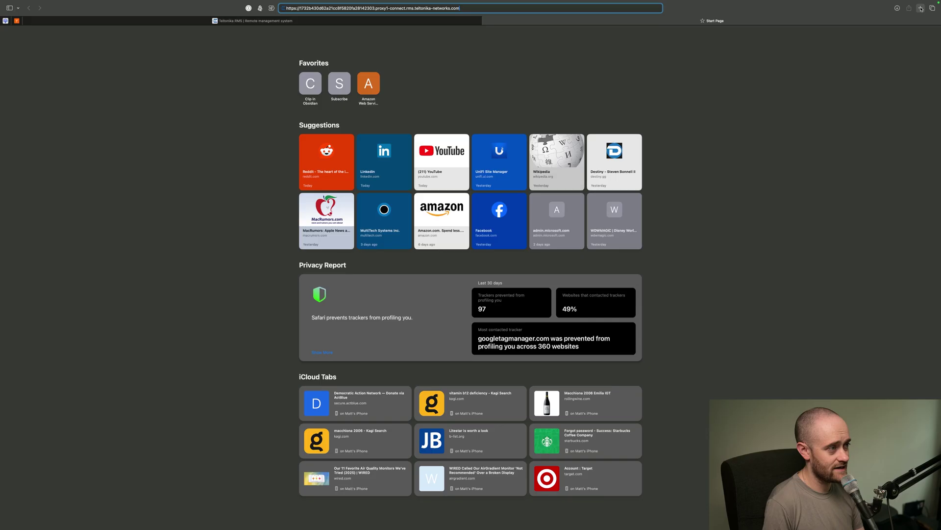
{"action": "key", "text": "Return"}
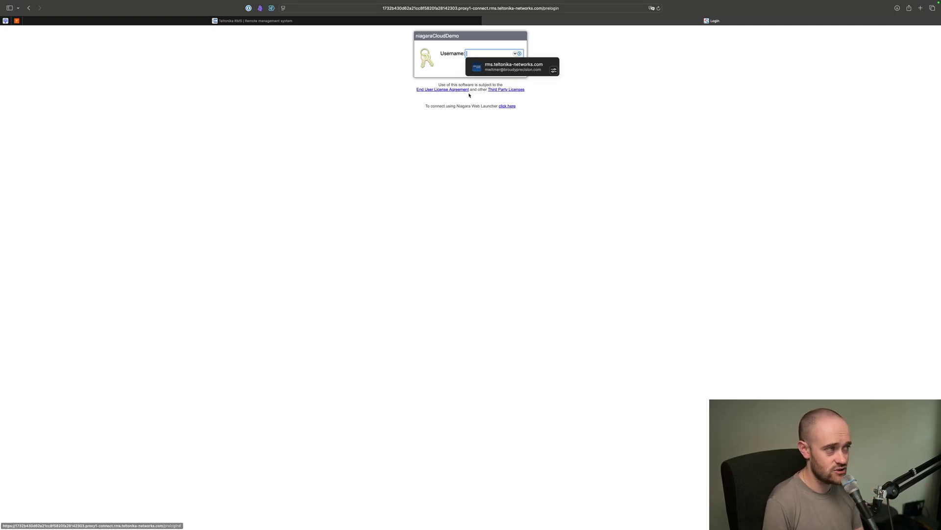
Step: Delete the proxy link and reload the JACE tab to confirm Connection Unsuccessful
{"action": "left_click", "coordinate": [292, 20]}
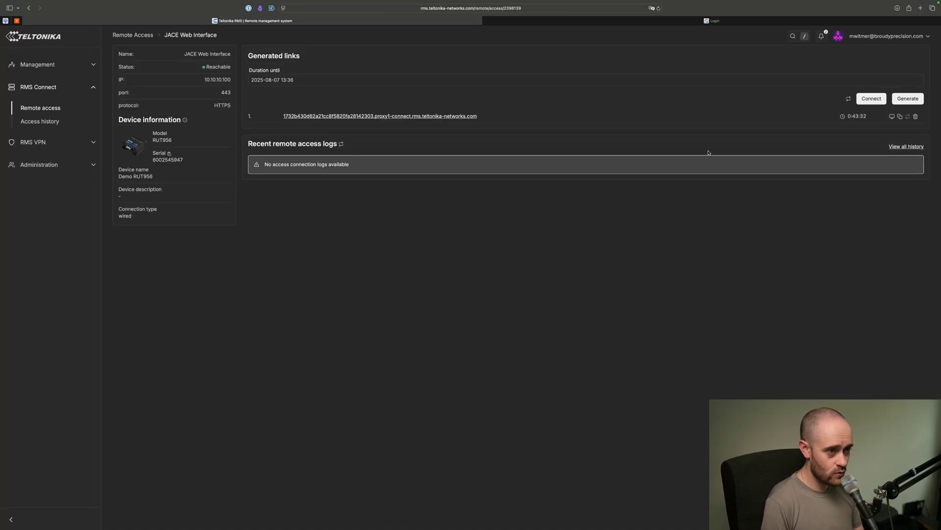
{"action": "left_click", "coordinate": [917, 117]}
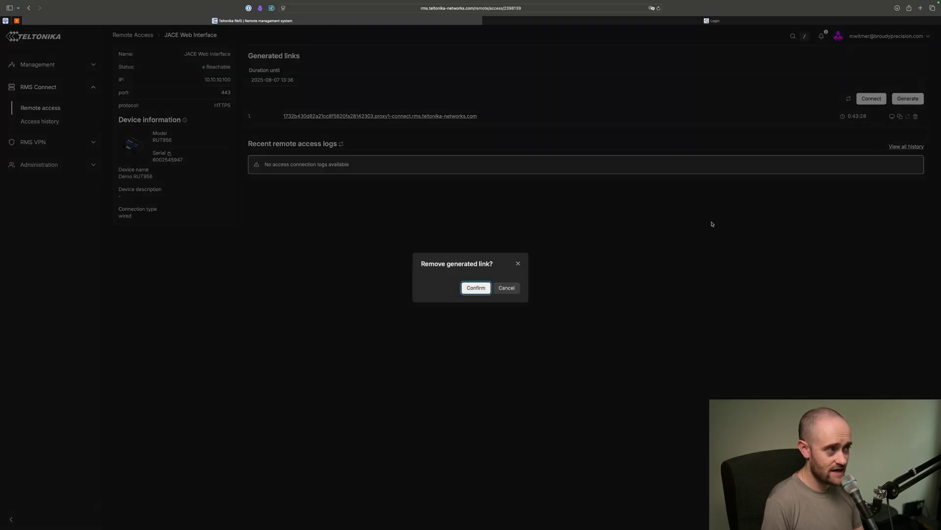
{"action": "left_click", "coordinate": [469, 288]}
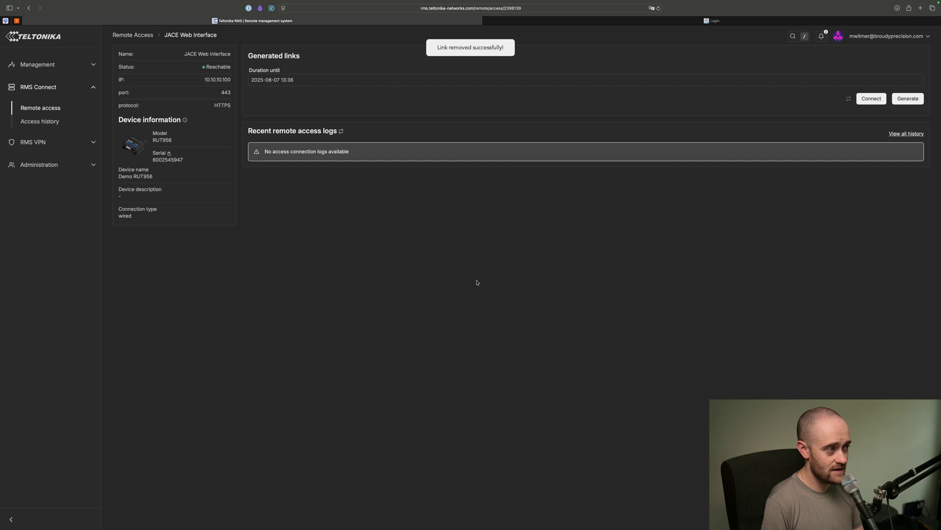
{"action": "left_click", "coordinate": [711, 21]}
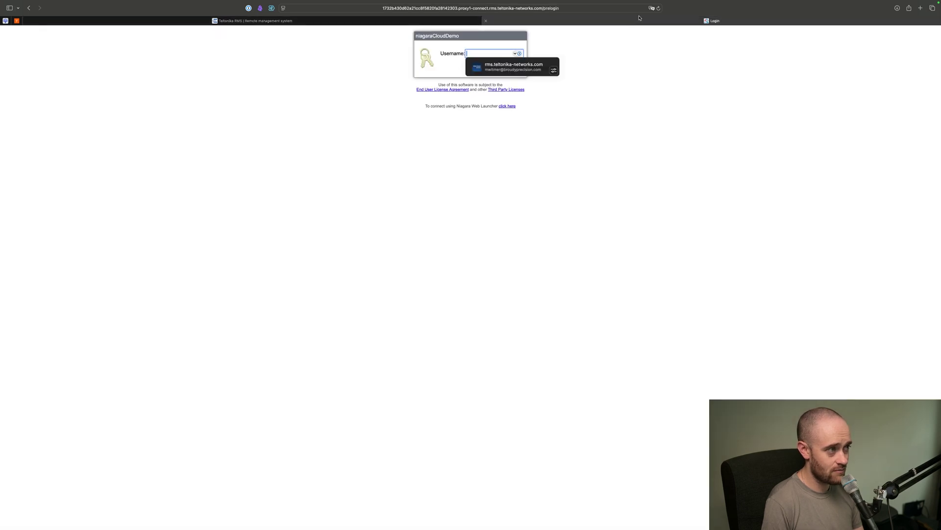
{"action": "left_click", "coordinate": [659, 8]}
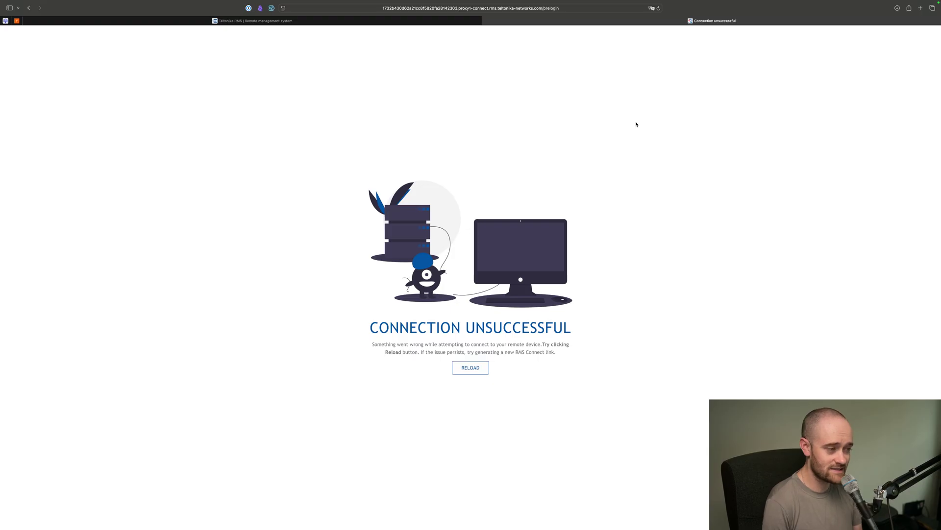
{"action": "left_click", "coordinate": [400, 22]}
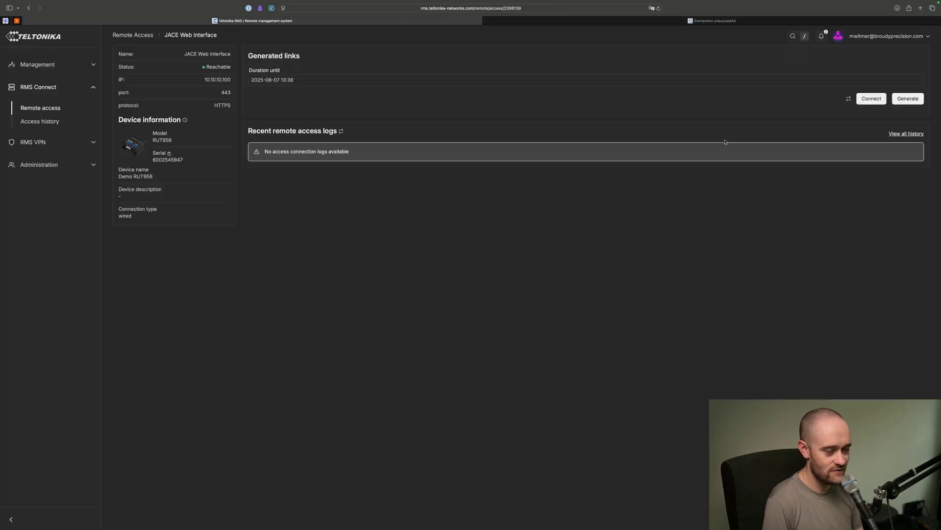
Step: Set the link duration to 14 August 2025 13:36 and generate a new link
{"action": "left_click", "coordinate": [437, 81]}
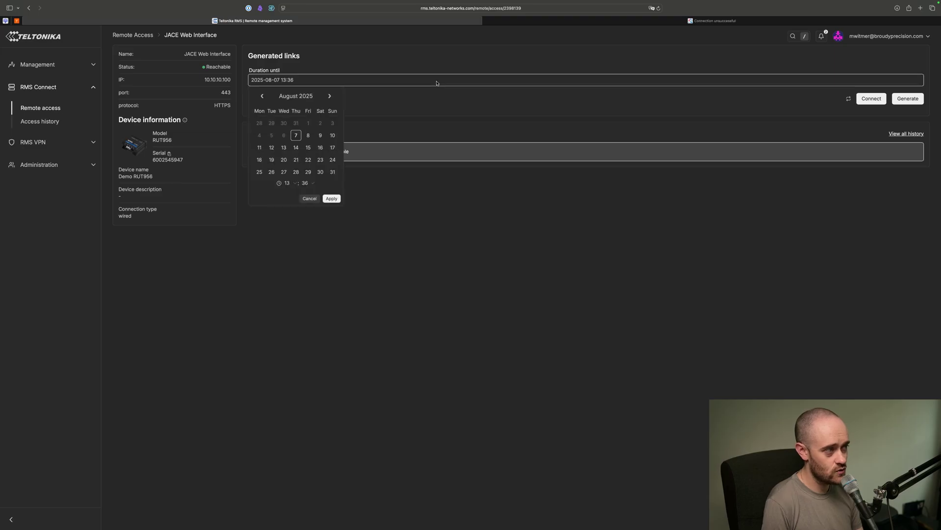
{"action": "left_click", "coordinate": [309, 96]}
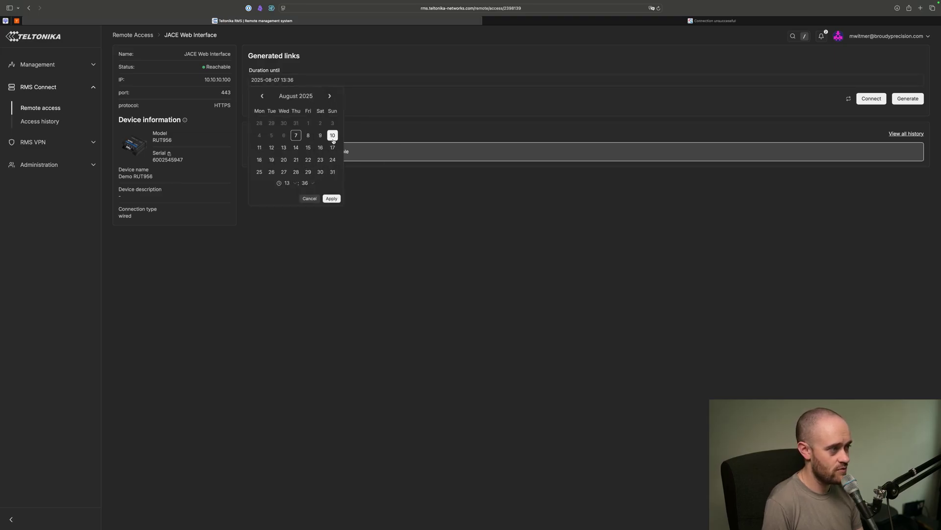
{"action": "left_click", "coordinate": [295, 147]}
{"action": "left_click", "coordinate": [331, 199]}
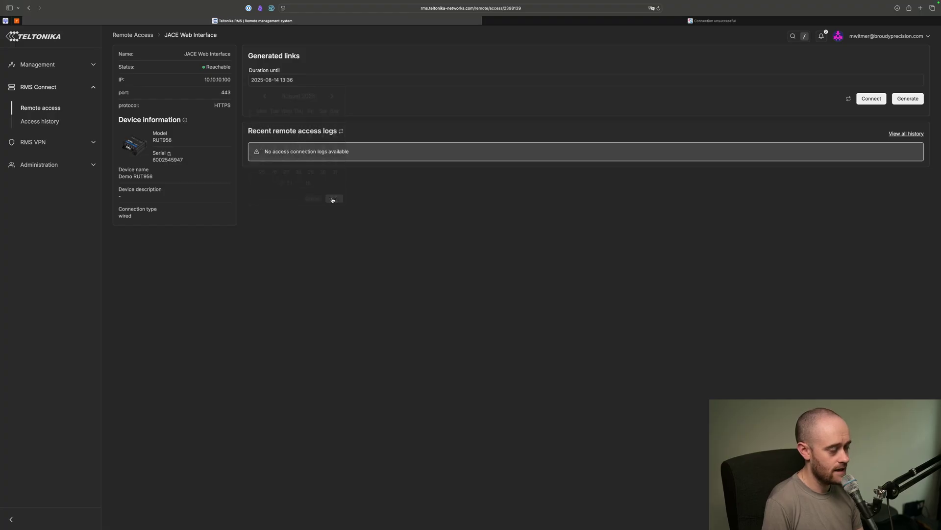
{"action": "left_click", "coordinate": [908, 99]}
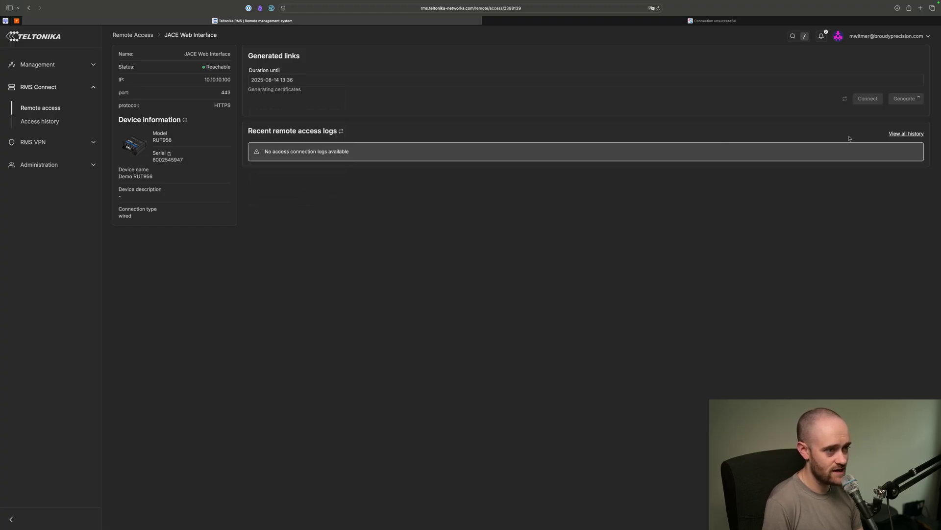